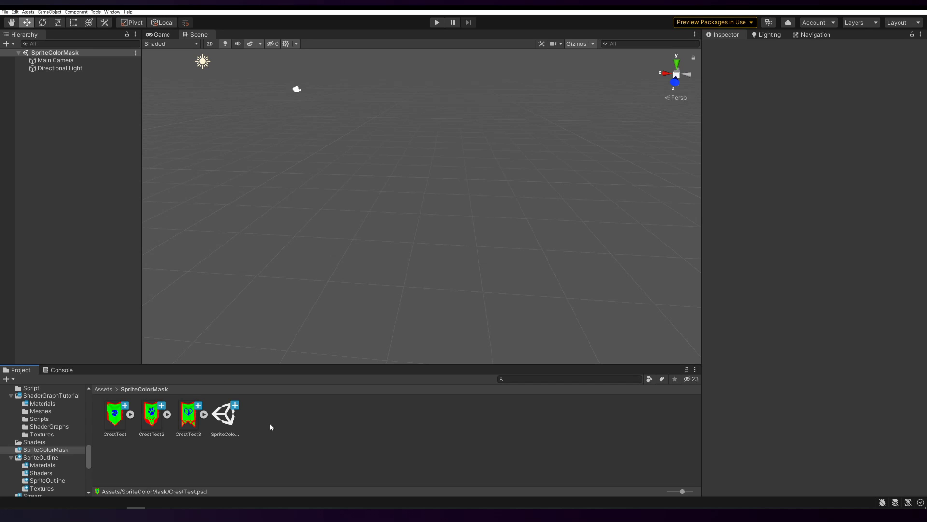
- Examine the import settings of the CrestTest, CrestTest2 and CrestTest3 textures in the SpriteColorMask folder
click(189, 433)
key(Left)
key(Left)
key(Right)
key(Right)
key(Left)
key(Left)
key(Right)
key(Right)
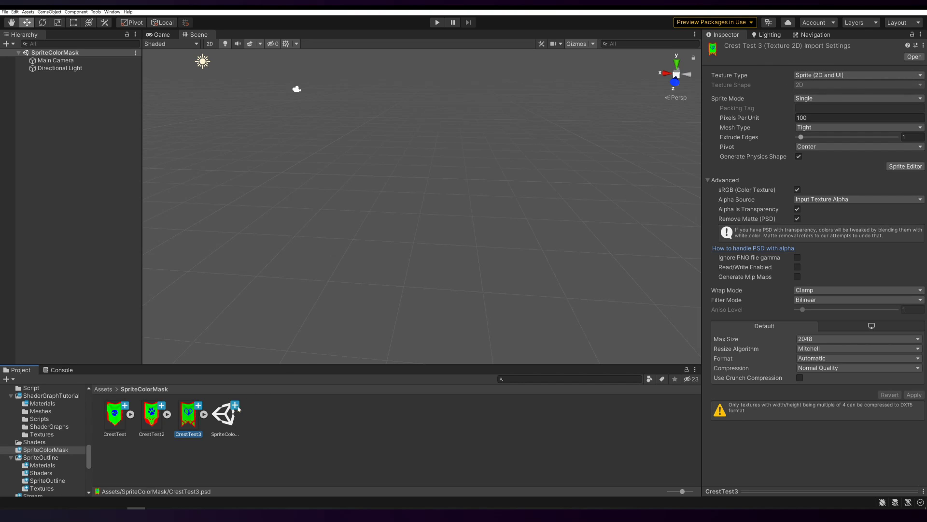
key(Left)
key(Left)
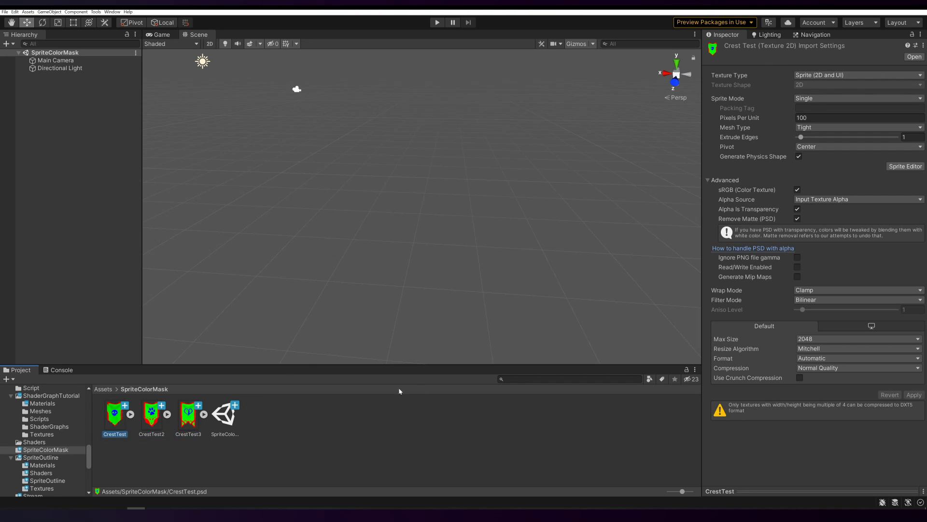
- Create a Sprite Unlit Graph shader named SpriteColorMask in the SpriteColorMask folder
right_click(297, 422)
mouse_move(352, 235)
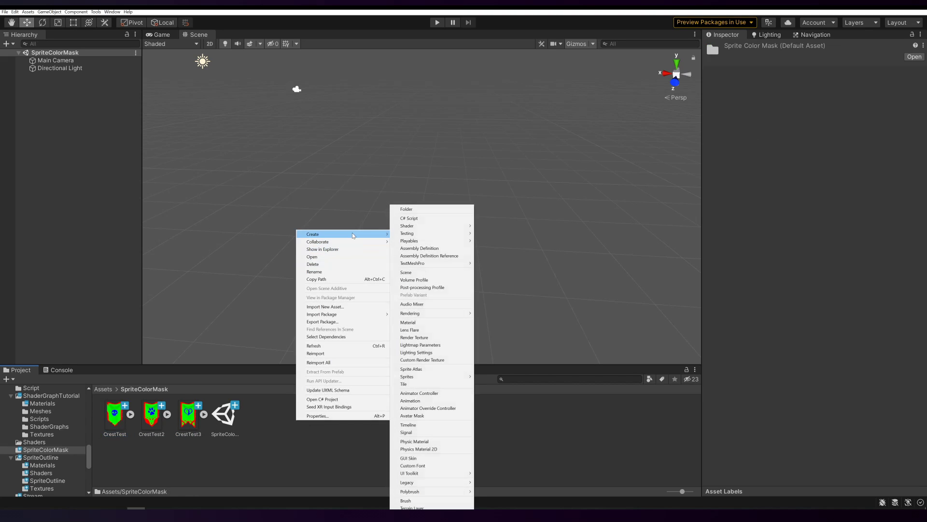
mouse_move(444, 227)
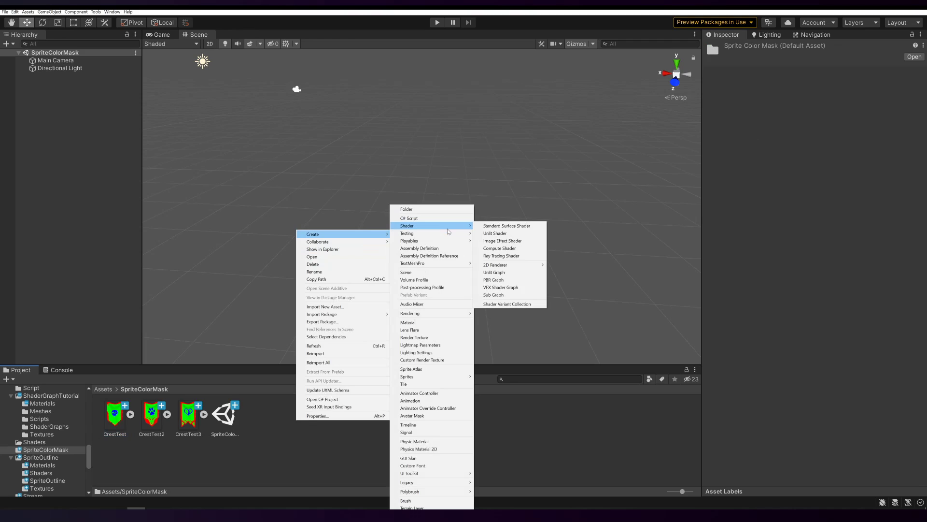
mouse_move(525, 268)
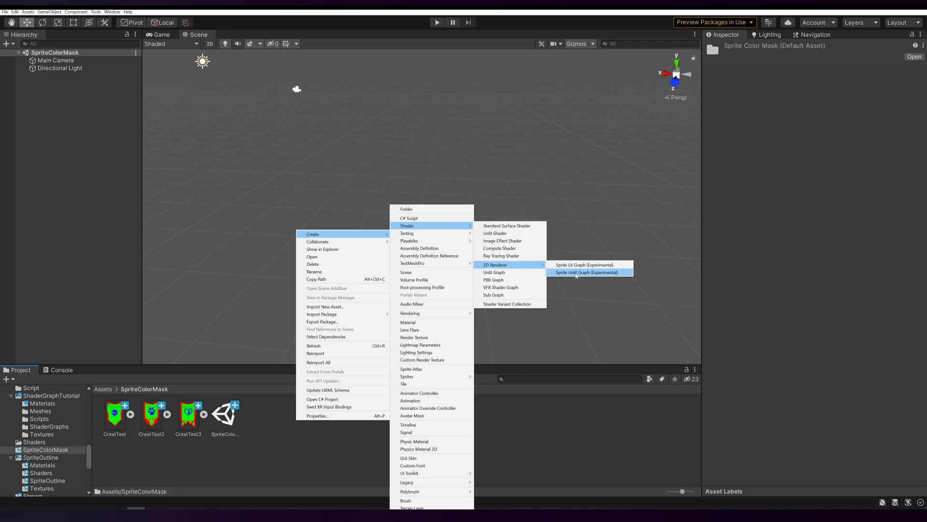
click(575, 274)
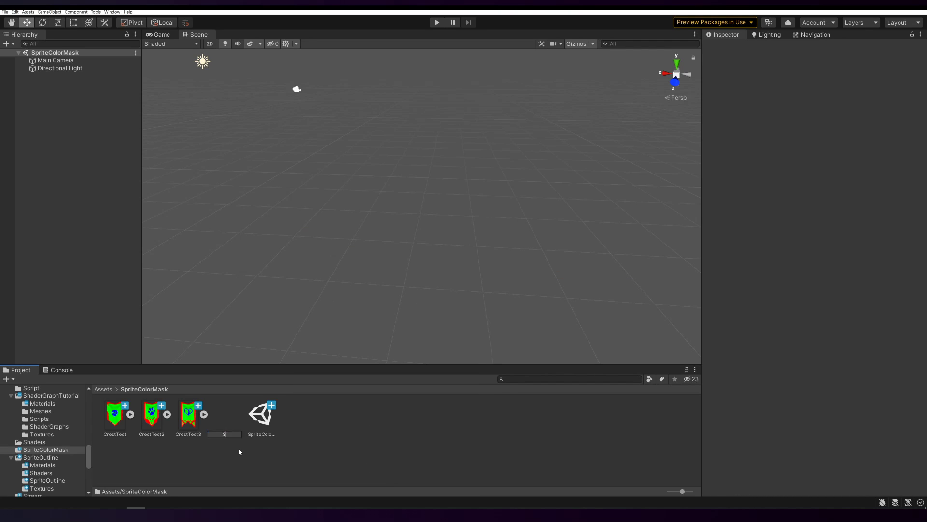
text(SpriteColorMask)
key(Return)
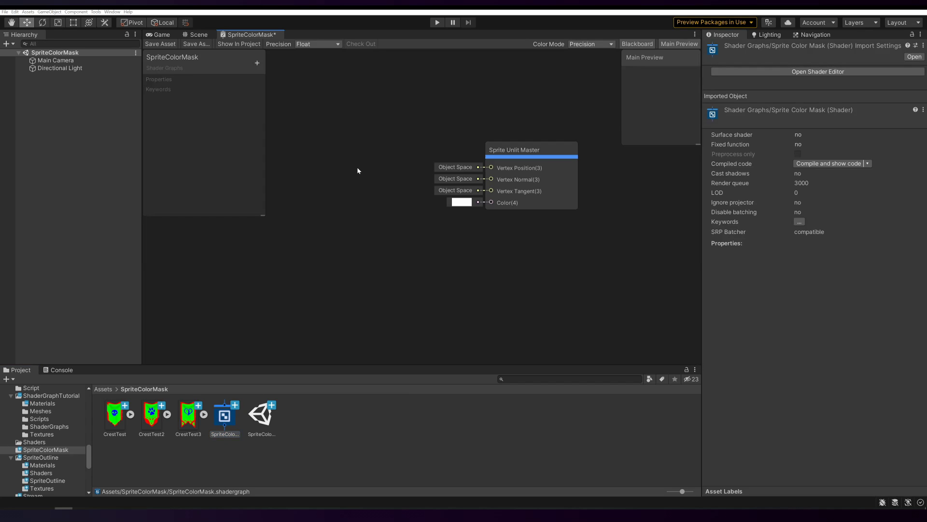
- Add a Texture 2D Asset node to the graph and place it well before the Sprite Unlit Master node
right_click(342, 159)
click(360, 159)
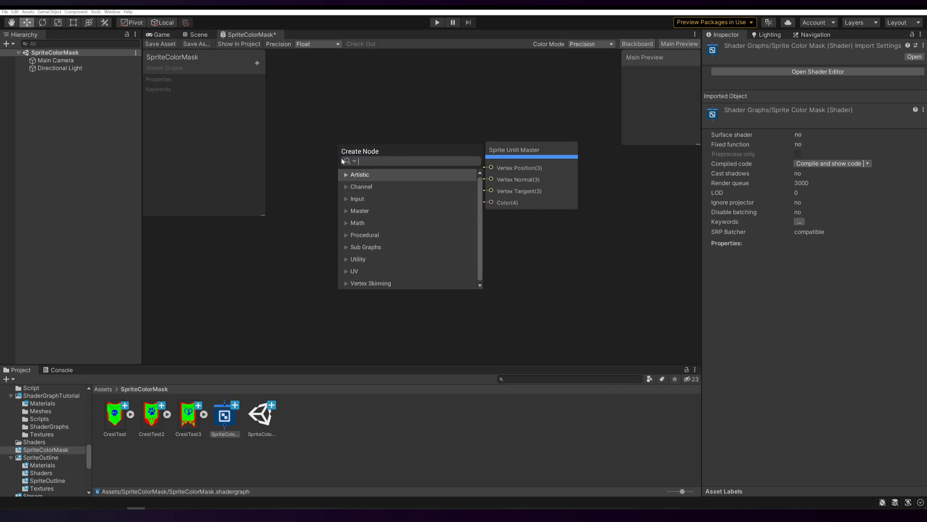
text(texture 2d)
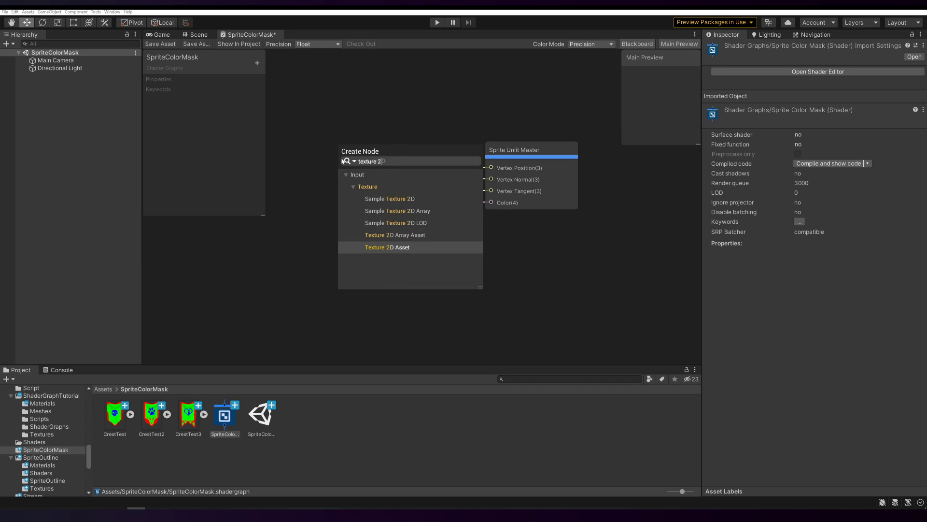
click(394, 249)
click(391, 249)
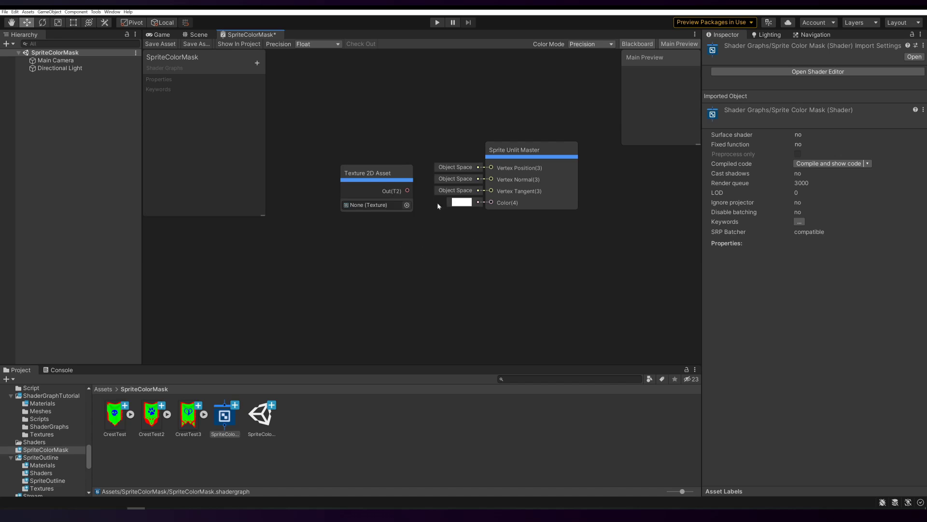
drag(370, 174, 296, 117)
- Add a Sample Texture 2D node and arrange it between the Texture 2D Asset and Sprite Unlit Master nodes
right_click(383, 141)
click(403, 143)
text(sample)
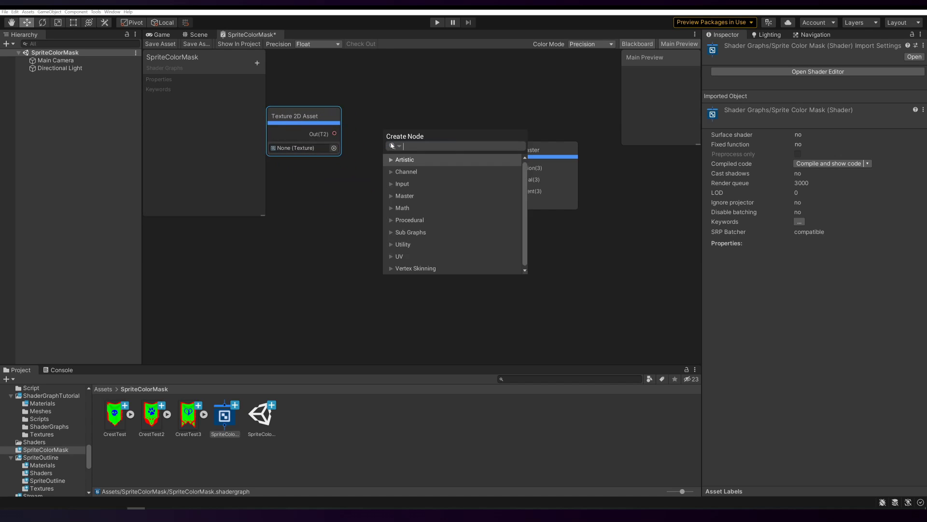
text(r)
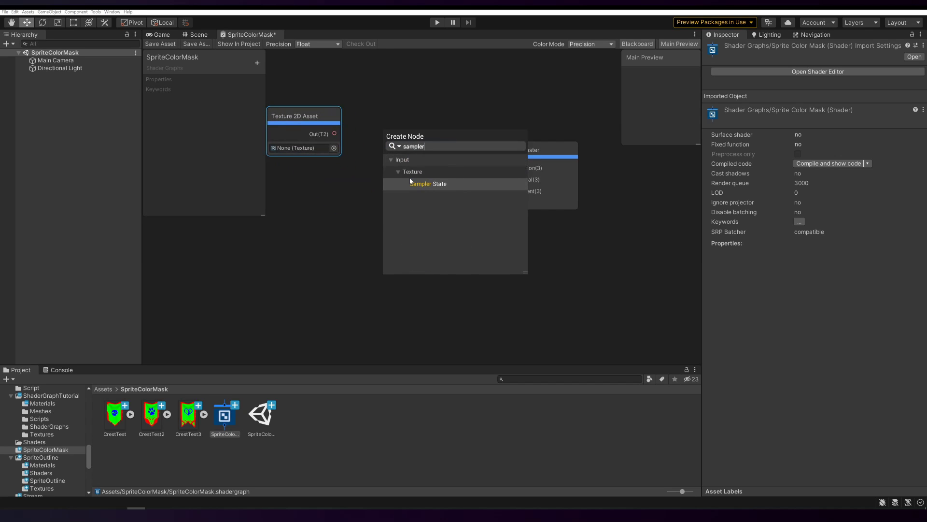
key(BackSpace)
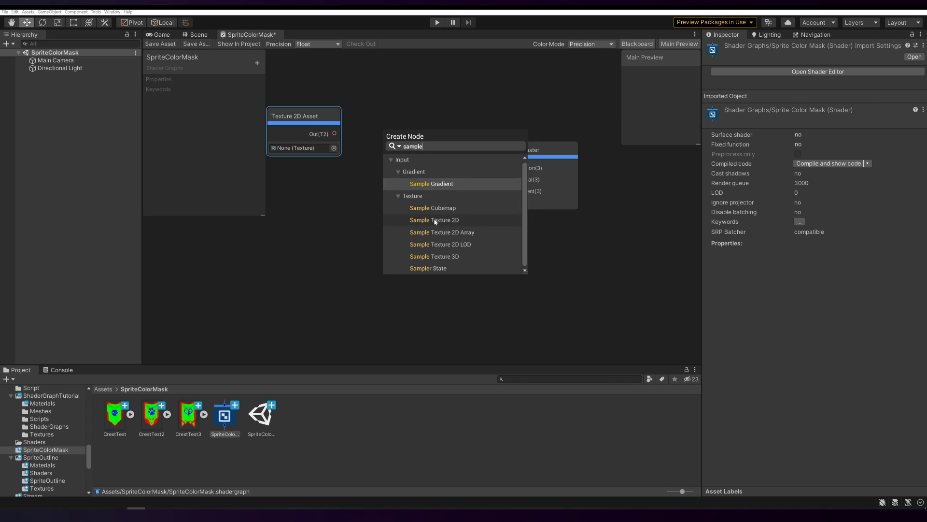
click(435, 220)
drag(539, 196, 660, 192)
scroll(474, 222, down, 4)
middle_drag(477, 225, 544, 251)
scroll(544, 252, up, 4)
drag(357, 146, 336, 123)
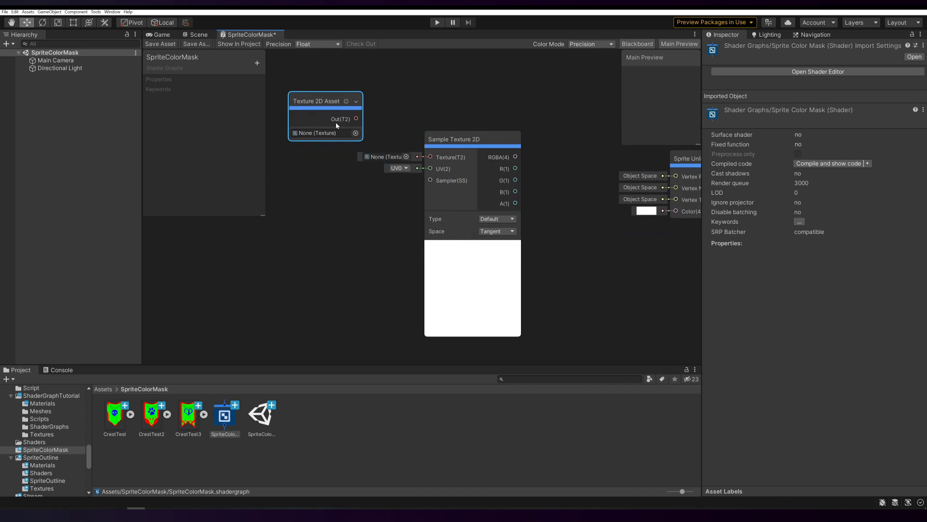
- Convert the Texture 2D Asset node to a graph property
right_click(324, 111)
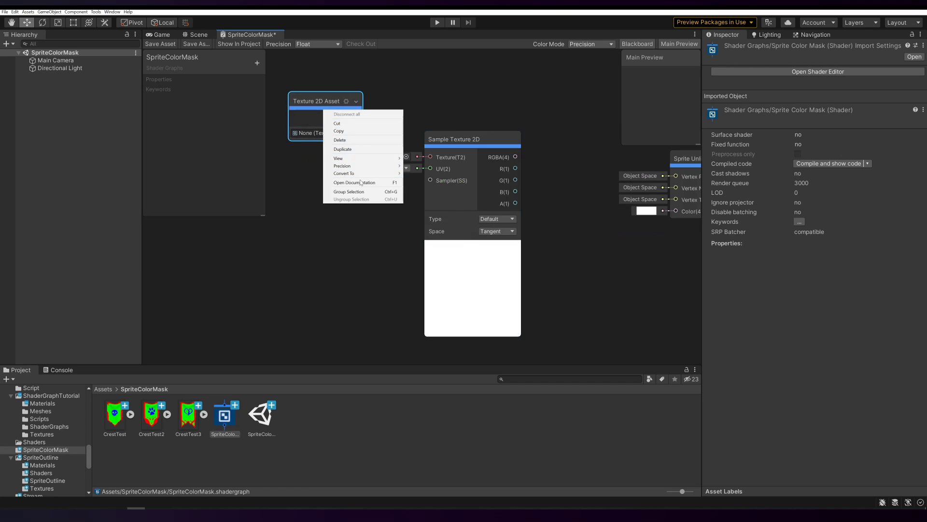
mouse_move(381, 175)
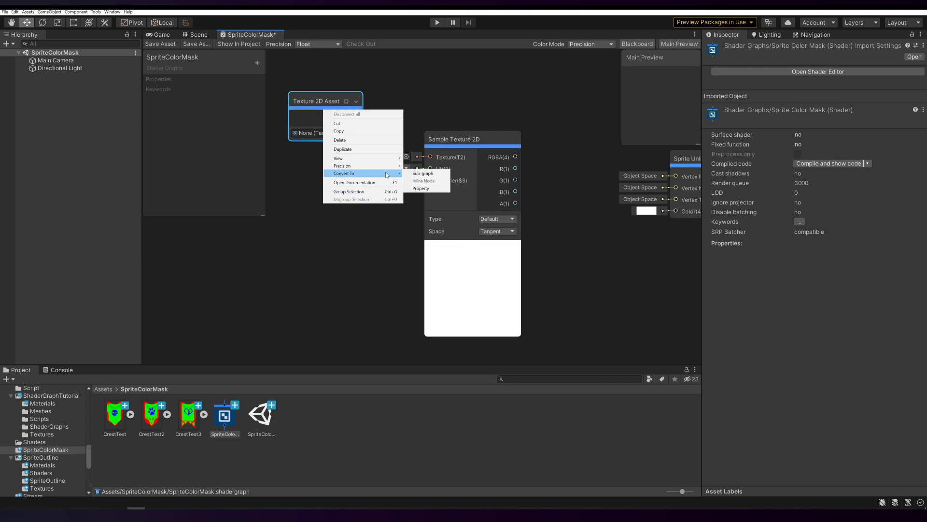
click(422, 189)
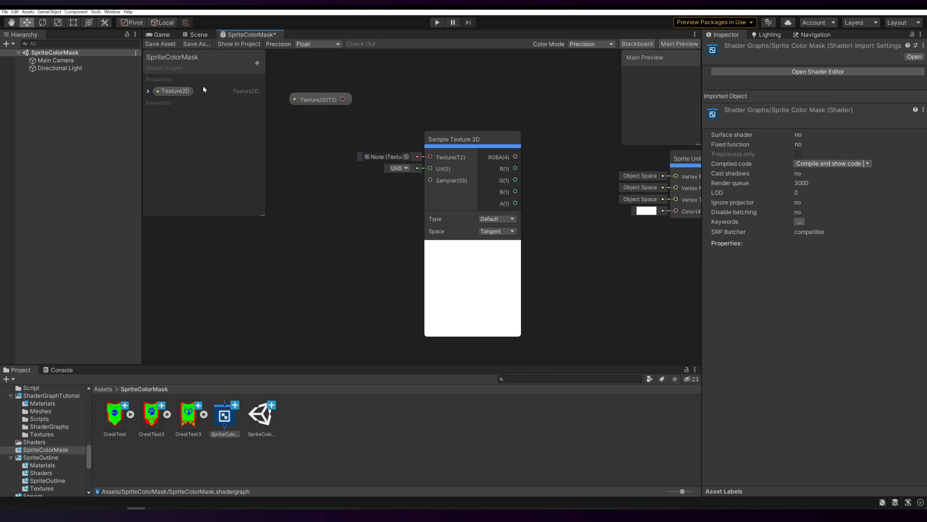
- Set the Texture2D property's reference to _MainTex and turn off its Exposed option
click(148, 91)
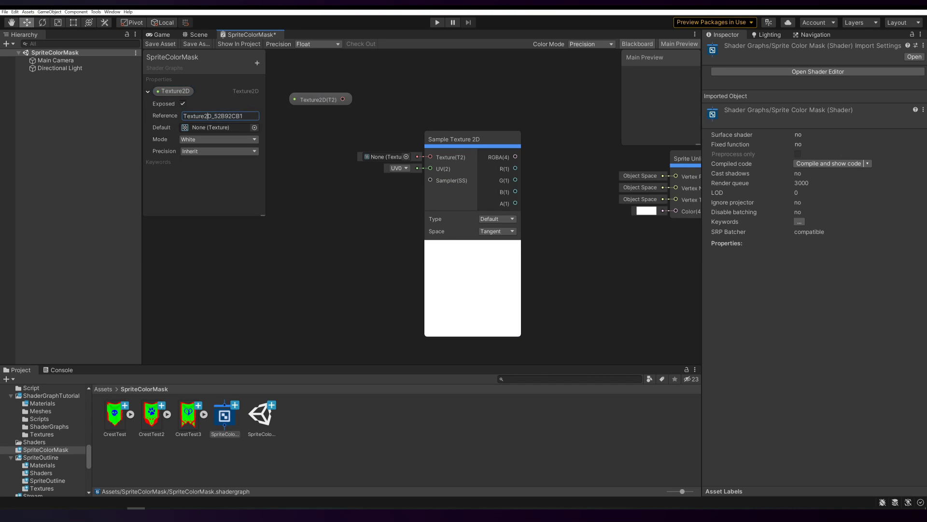
double_click(207, 116)
key(ctrl+a)
key(BackSpace)
text(_MainTex)
click(183, 104)
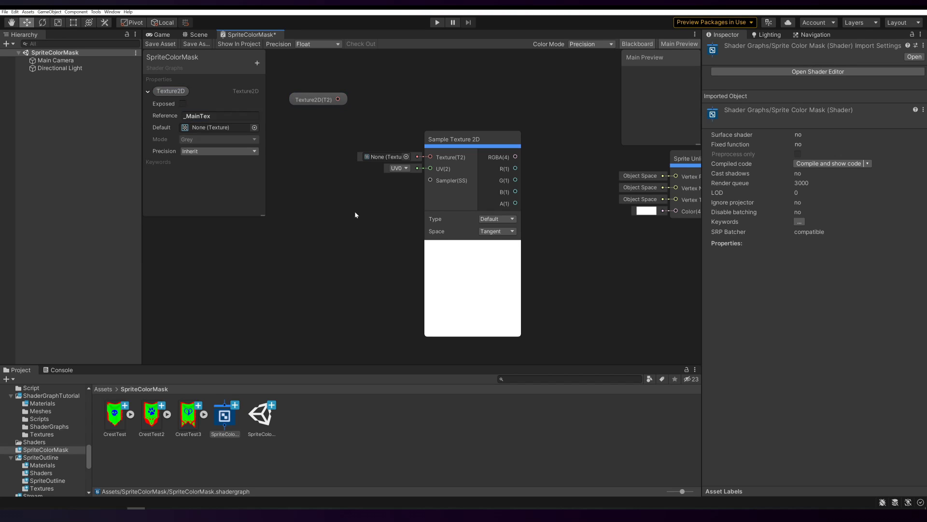
- Wire the Texture2D property through Sample Texture 2D's RGBA output to the master's Color input, and save the shader graph
drag(340, 100, 420, 117)
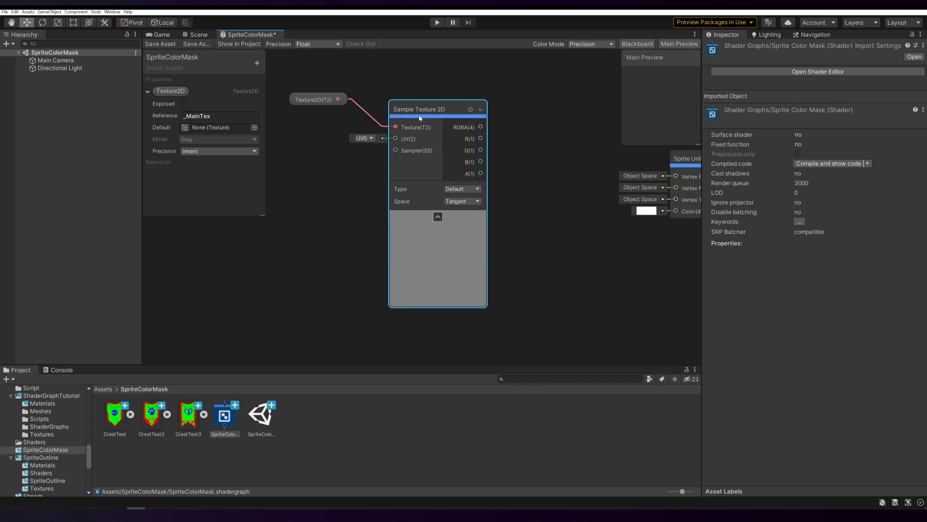
scroll(574, 195, down, 1)
middle_drag(574, 195, 517, 197)
drag(435, 137, 604, 210)
key(ctrl+s)
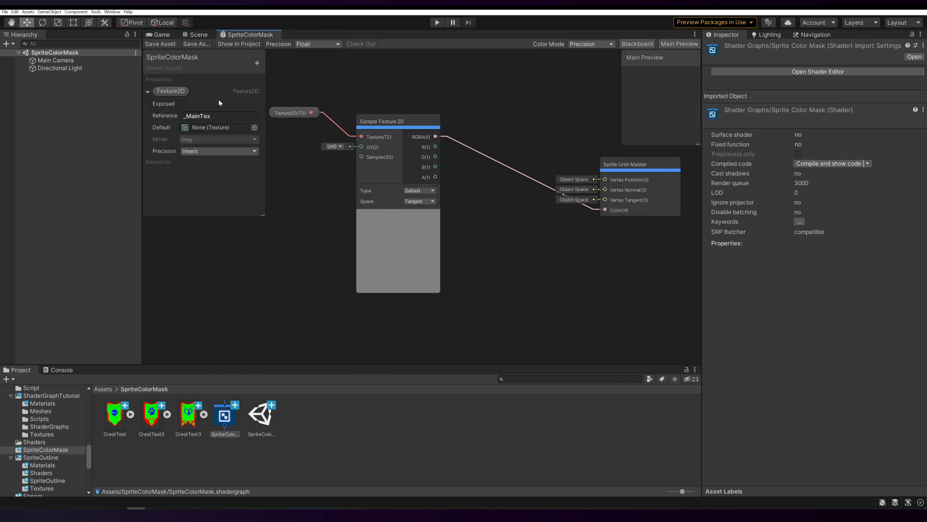
- Create a new sprite object in the scene, assign it the CrestTest image and position it
click(195, 34)
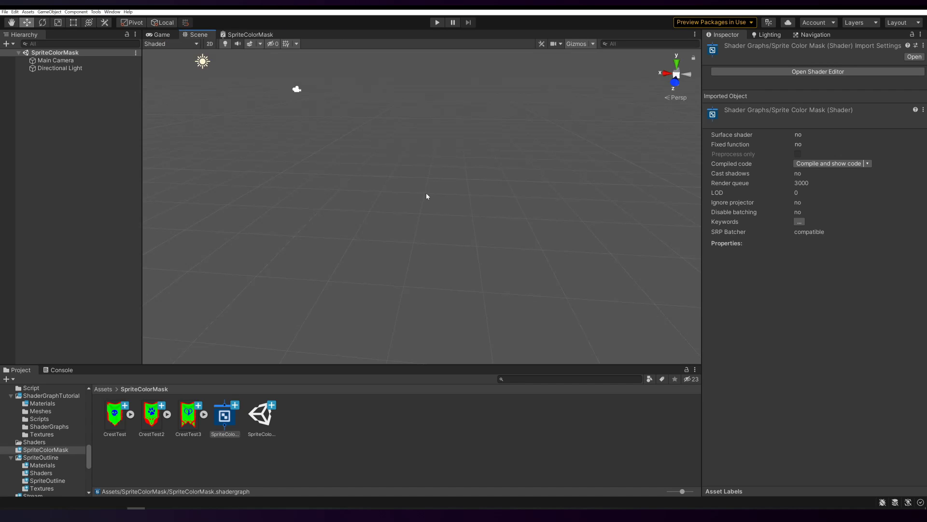
right_click(38, 98)
mouse_move(70, 182)
click(111, 182)
drag(114, 414, 832, 133)
mouse_move(376, 211)
mouse_down()
mouse_move(263, 211)
mouse_move(367, 210)
mouse_up()
- Duplicate the crest sprite twice, assign CrestTest2 and CrestTest3 to the copies, and space them side by side
key(ctrl+d)
drag(152, 427, 832, 134)
drag(368, 207, 449, 211)
key(ctrl+d)
drag(188, 414, 833, 134)
click(408, 454)
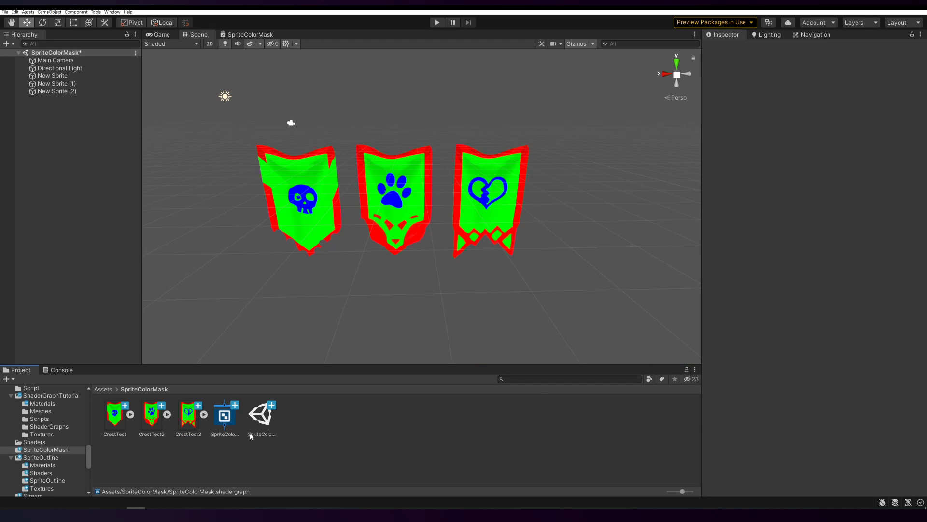
- Create a material from the SpriteColorMask shader graph, keeping its default name
click(224, 423)
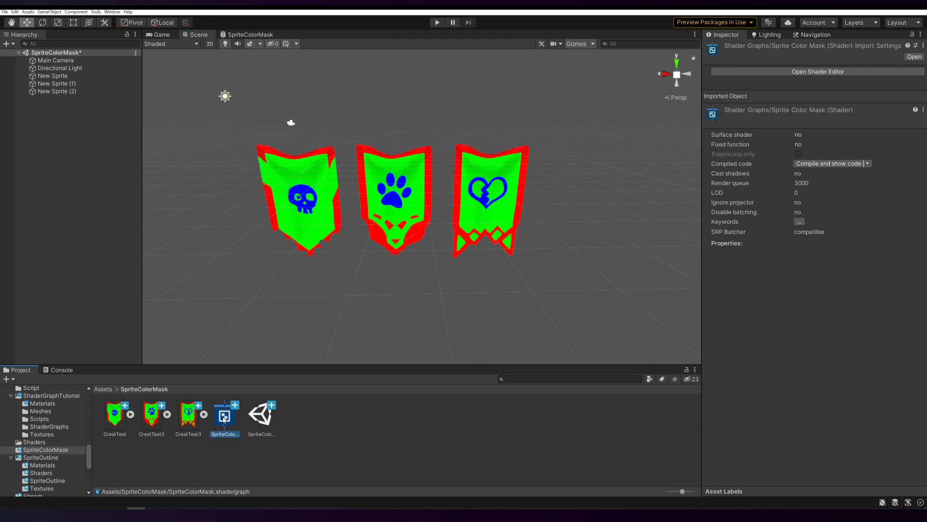
right_click(224, 420)
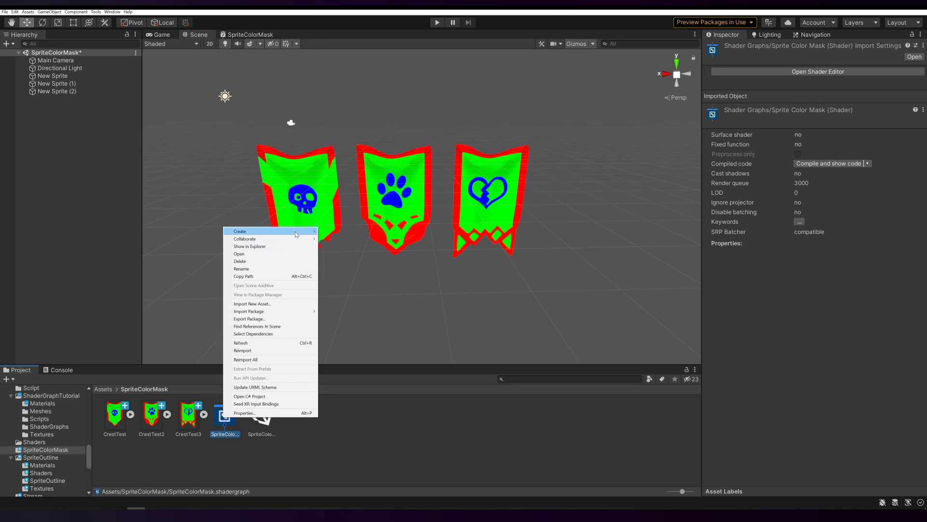
mouse_move(296, 233)
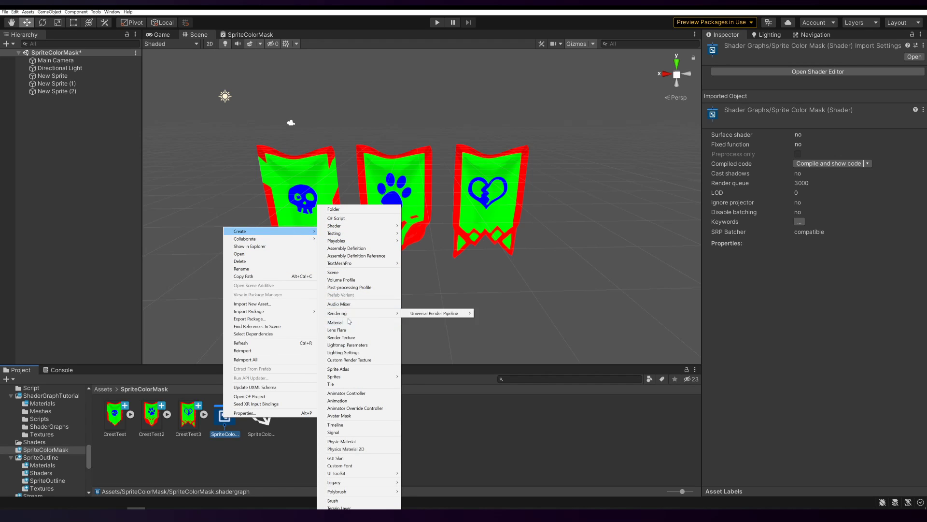
click(347, 322)
key(Return)
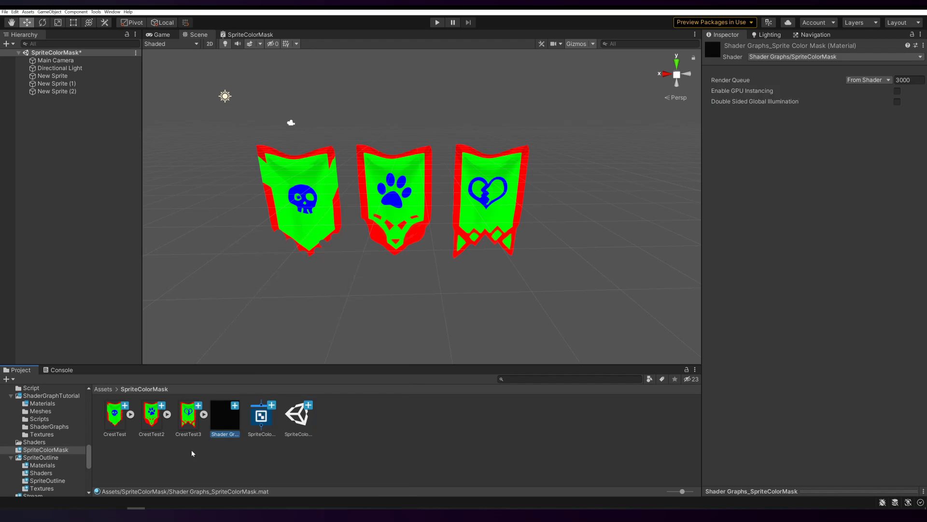
- Apply the new color mask material to the crest sprites in the scene and select the skull crest
drag(226, 421, 314, 227)
drag(228, 412, 461, 255)
click(319, 222)
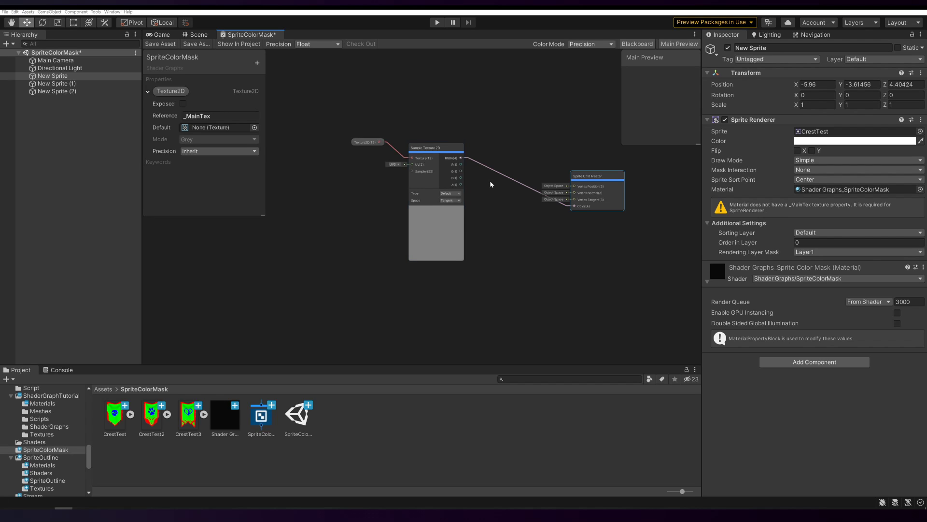
- Add a Multiply node fed by the R output of the Sample Texture 2D node
drag(443, 219, 348, 198)
drag(365, 143, 487, 100)
text(mult)
key(Return)
- Add a Color node and connect its output to the B input of the Multiply node
right_click(440, 172)
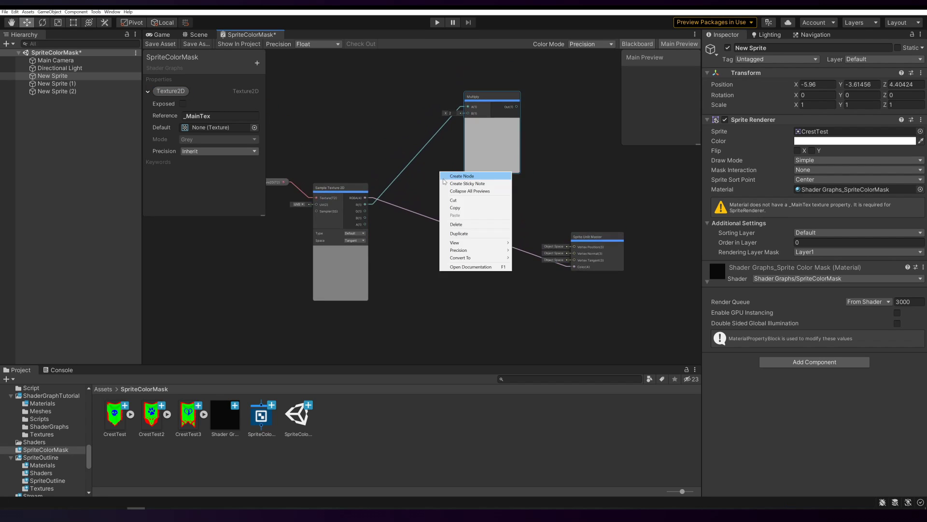
click(443, 179)
text(color)
double_click(479, 287)
drag(481, 185, 416, 120)
drag(427, 130, 467, 113)
- Duplicate the Color and Multiply pair below the first and feed the copy from the sampler's G output
ctrl+click(484, 151)
key(ctrl+d)
drag(485, 167, 489, 268)
drag(365, 212, 479, 216)
- Paste a third Color and Multiply pair below the others and feed it from the sampler's B output
key(ctrl+v)
drag(498, 164, 499, 284)
drag(365, 140, 474, 235)
middle_drag(600, 186, 604, 273)
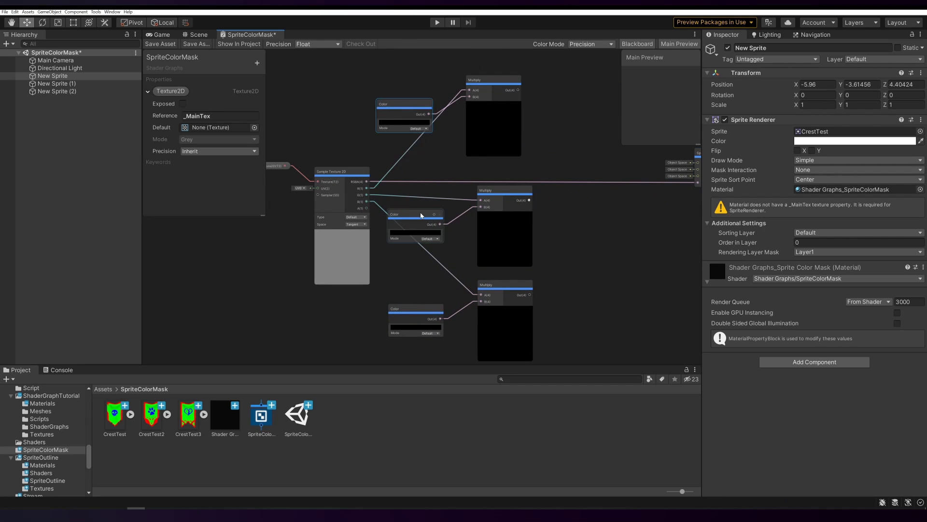
- Convert the Color node of the red-channel Multiply to a property named Primary Color
right_click(403, 114)
mouse_move(440, 177)
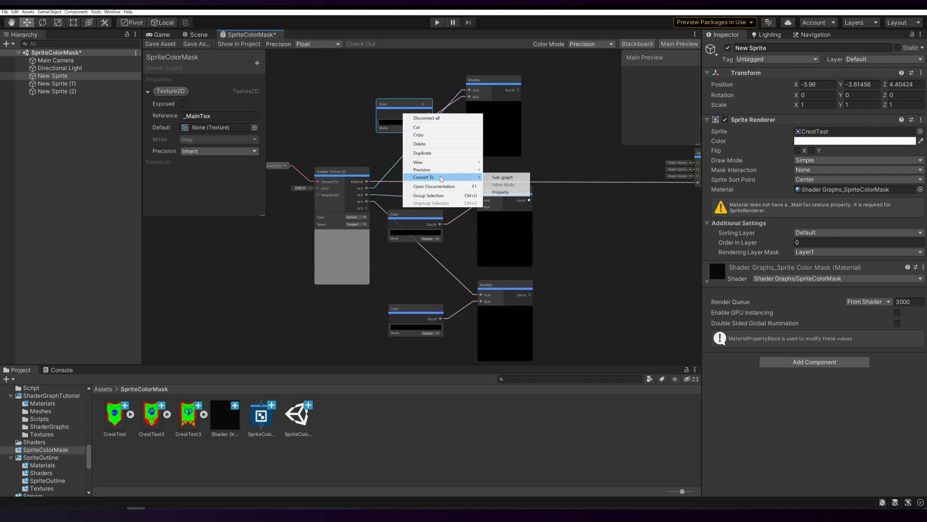
click(515, 194)
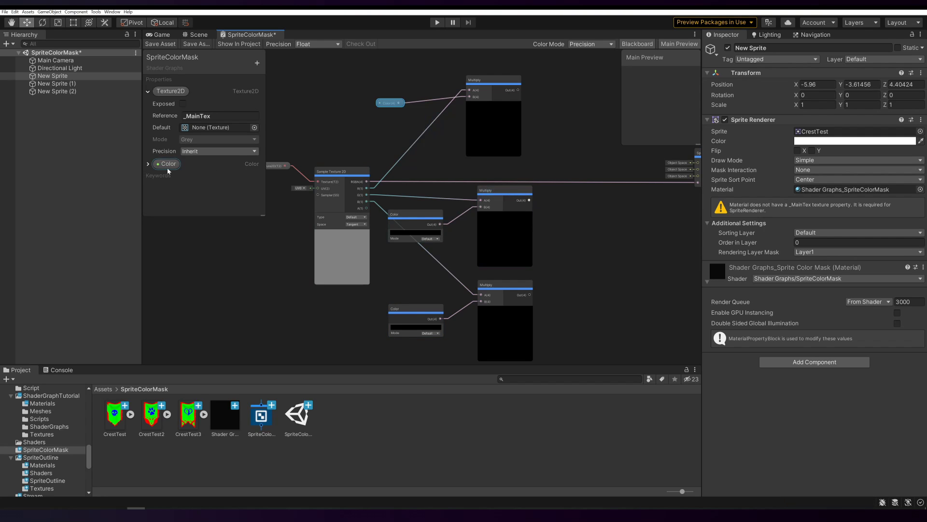
text(Primary)
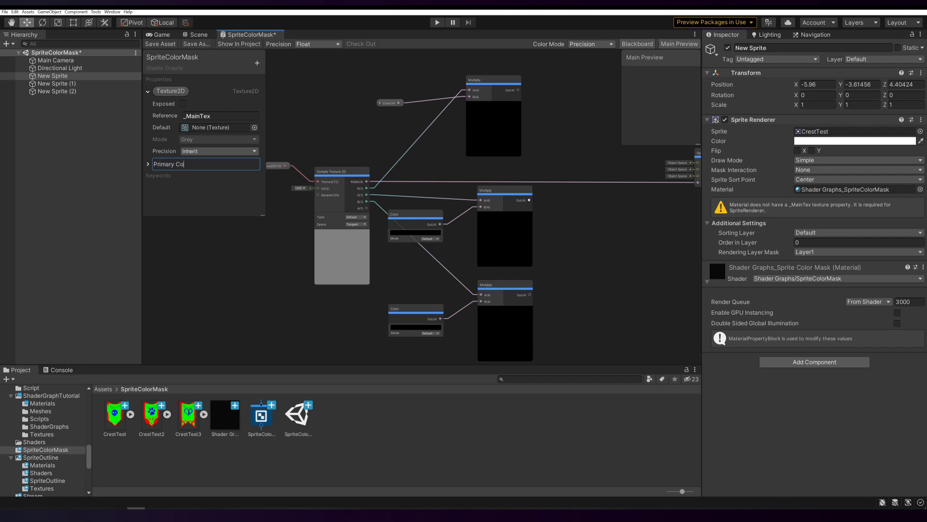
key(Return)
- Convert the Color node of the green-channel Multiply to a property named Secondary Color
click(408, 223)
right_click(408, 223)
mouse_move(468, 284)
click(506, 299)
double_click(161, 177)
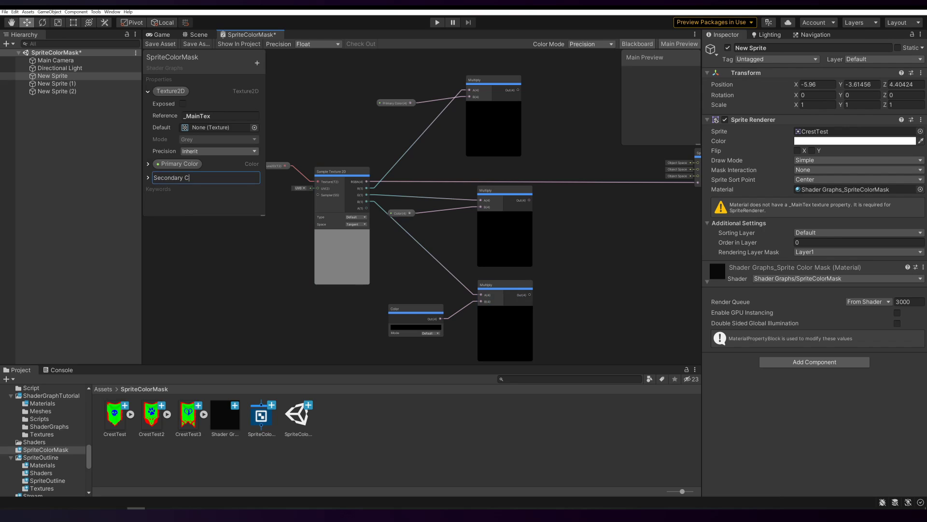
key(Return)
- Convert the Color node of the blue-channel Multiply to a property named Tertiary Color
click(405, 313)
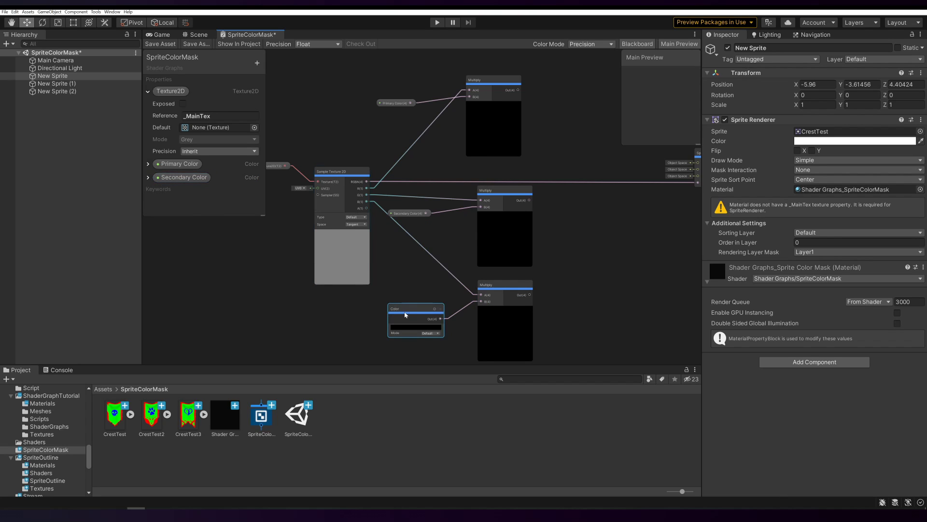
right_click(405, 313)
mouse_move(471, 375)
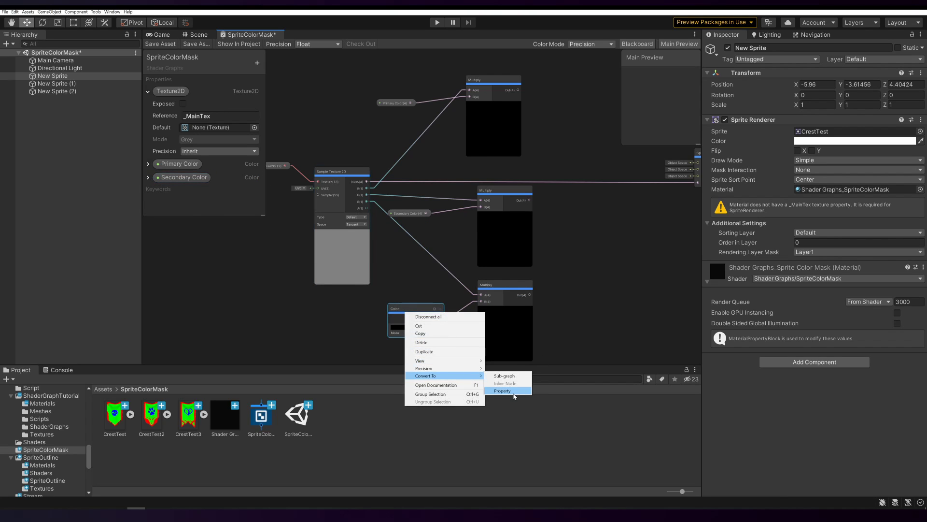
click(513, 395)
double_click(171, 191)
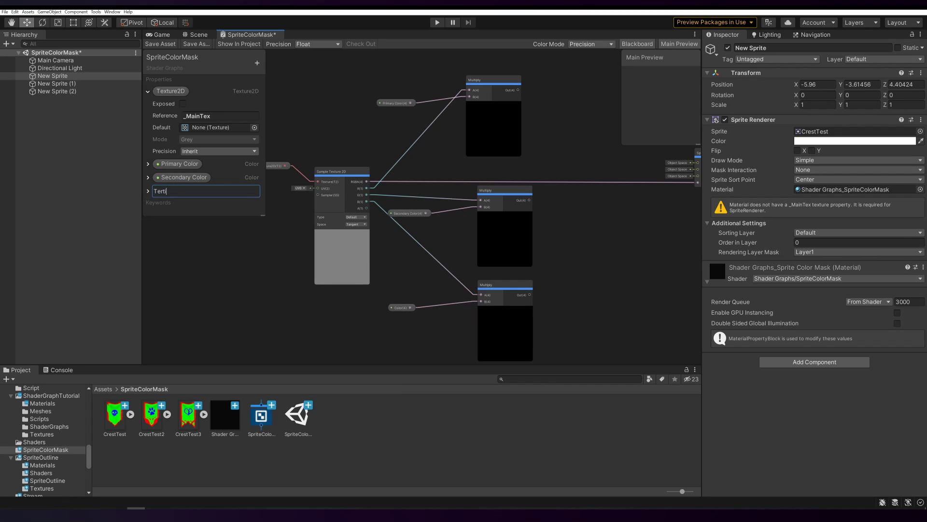
key(Return)
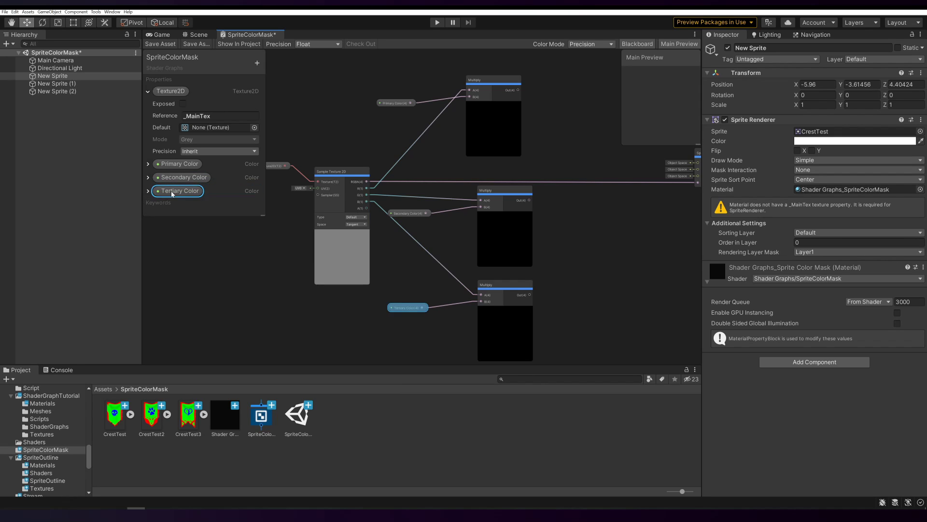
- Set the default of the Primary Color property to bright yellow
click(147, 164)
scroll(193, 173, down, 1)
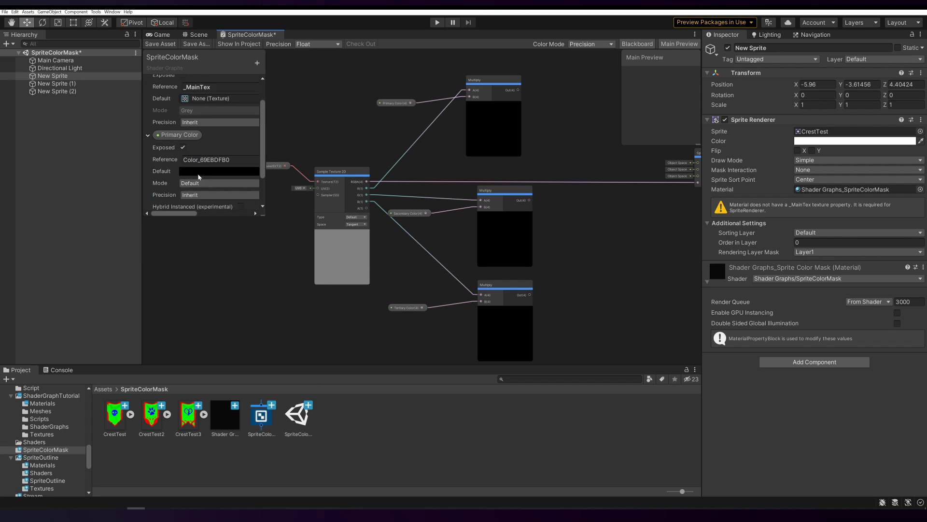
click(188, 171)
drag(237, 234, 282, 222)
click(279, 210)
click(306, 169)
- Set the default of the Secondary Color property to purple, hex B900FF
scroll(194, 175, down, 2)
click(148, 180)
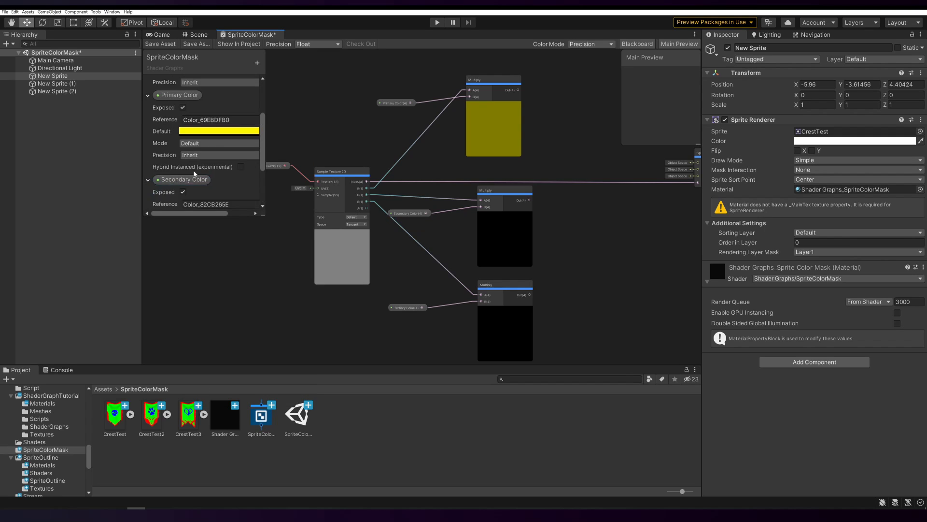
scroll(194, 174, down, 2)
click(218, 158)
click(285, 278)
drag(295, 213, 303, 205)
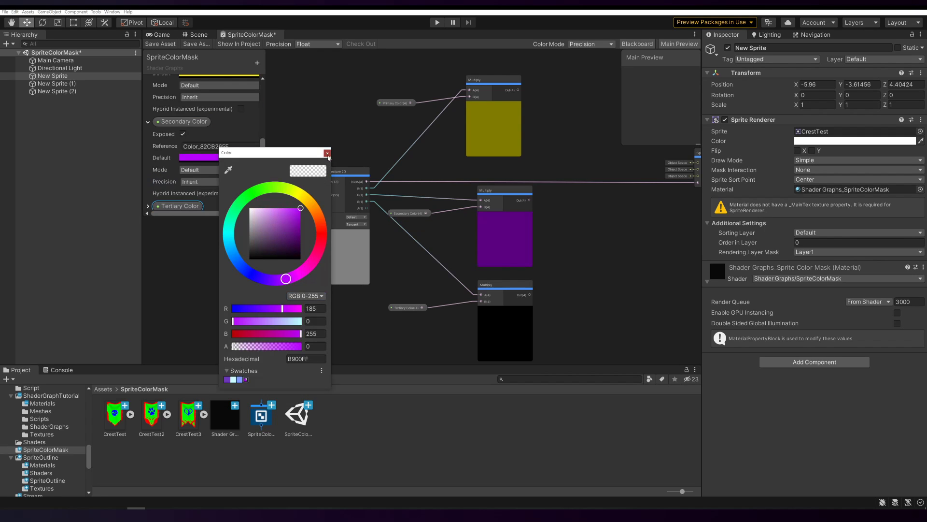
click(327, 153)
- Set the default of the Tertiary Color property to bright green
scroll(213, 184, down, 1)
click(147, 193)
scroll(212, 183, down, 3)
click(221, 158)
drag(270, 244, 306, 210)
click(246, 205)
click(333, 157)
- Move the master node farther from the Multiply nodes and create an Add node whose A input comes from the red-channel Multiply
scroll(574, 256, down, 1)
middle_drag(573, 256, 476, 252)
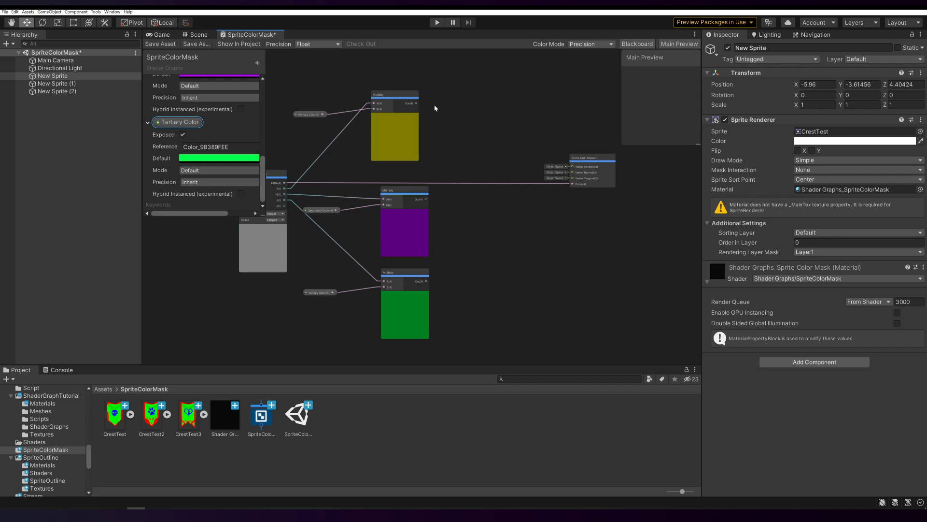
drag(588, 186, 621, 188)
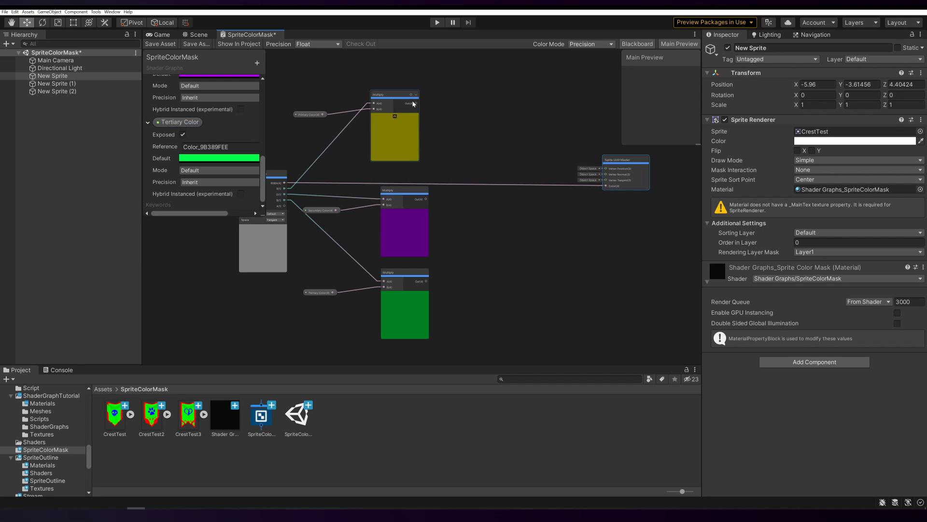
drag(467, 104, 508, 173)
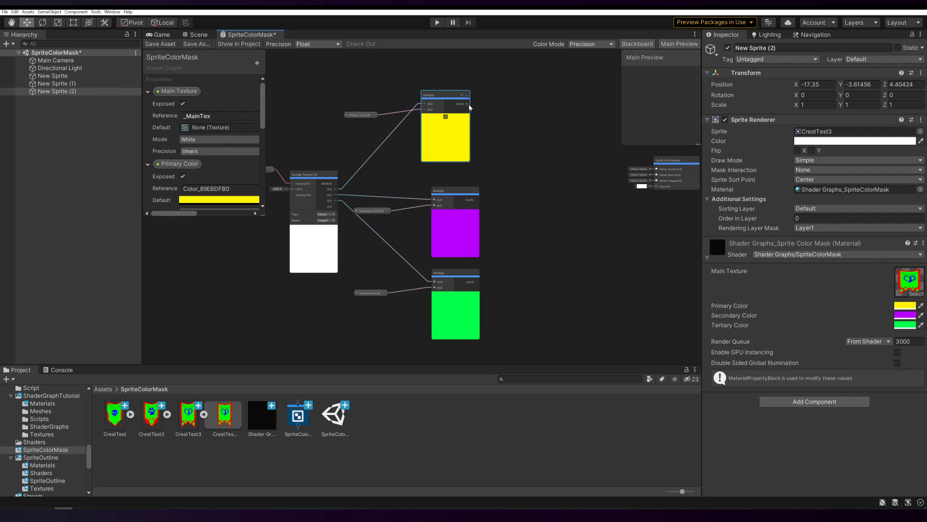
text(add)
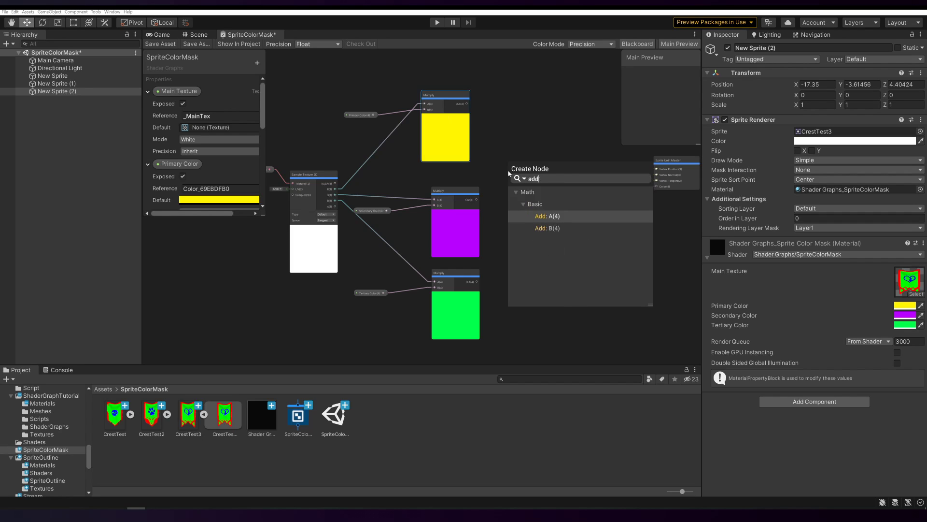
click(554, 215)
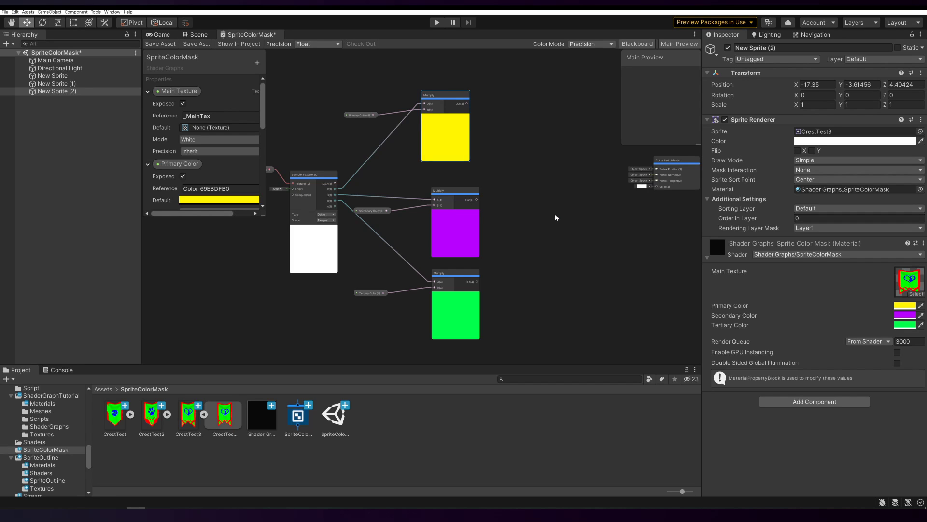
- Feed the green-channel Multiply into the Add node's B input and chain a second Add that also takes the blue-channel Multiply
drag(477, 200, 581, 281)
text(add)
click(477, 170)
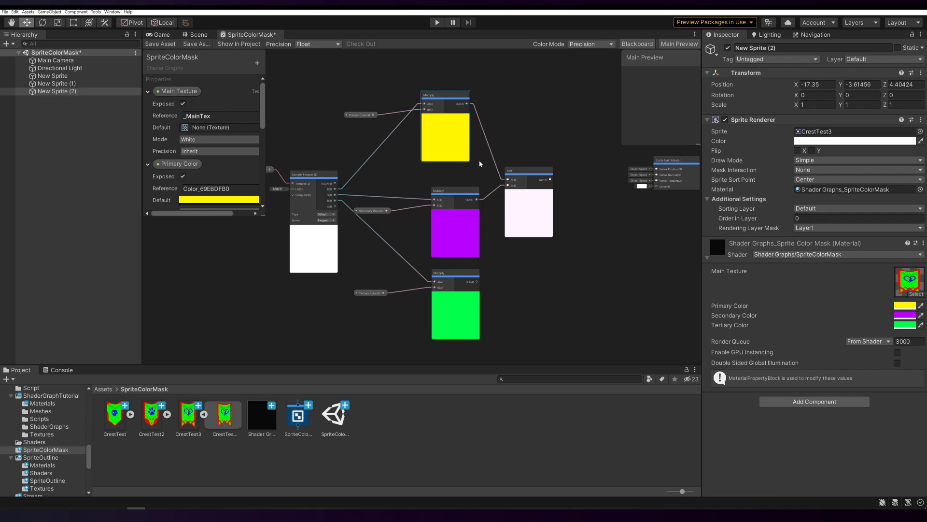
drag(476, 283, 568, 273)
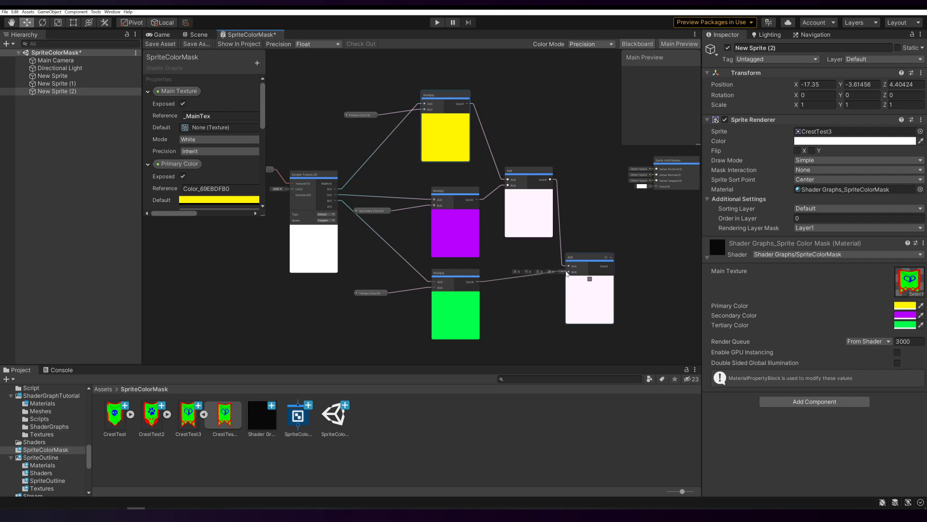
- Collapse the previews of both Add nodes and move the second Add closer to the first
click(591, 280)
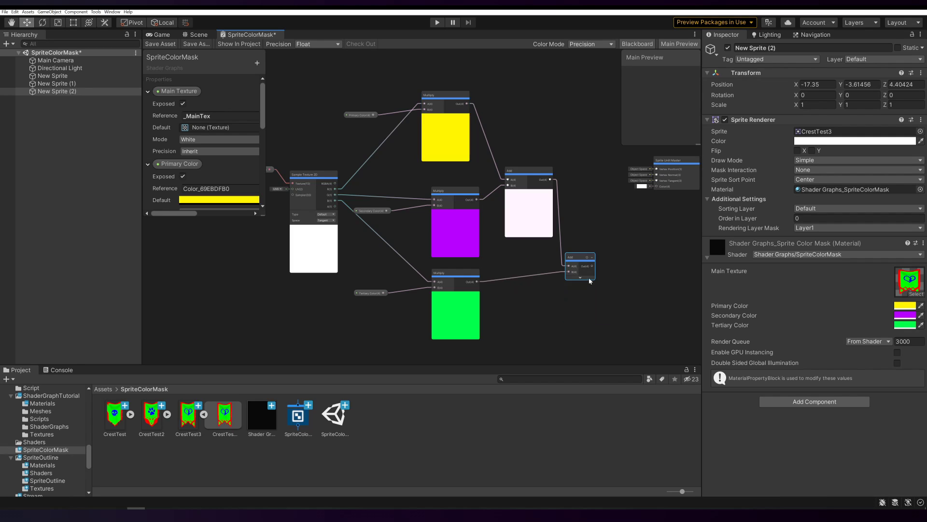
click(529, 193)
drag(570, 260, 556, 227)
middle_drag(570, 228, 542, 227)
- Multiply the second Add's output by the sampler's A output and connect the product to the master node's Color input
drag(544, 227, 584, 296)
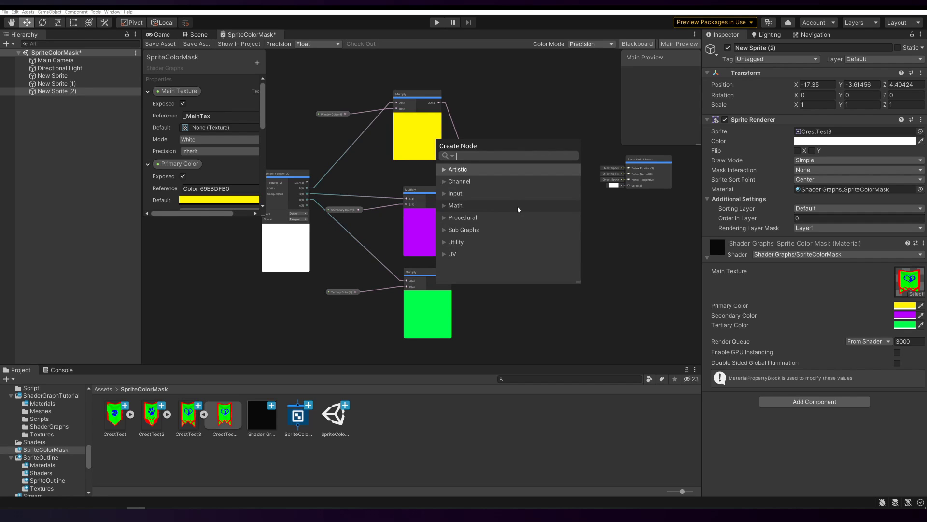
text(mul)
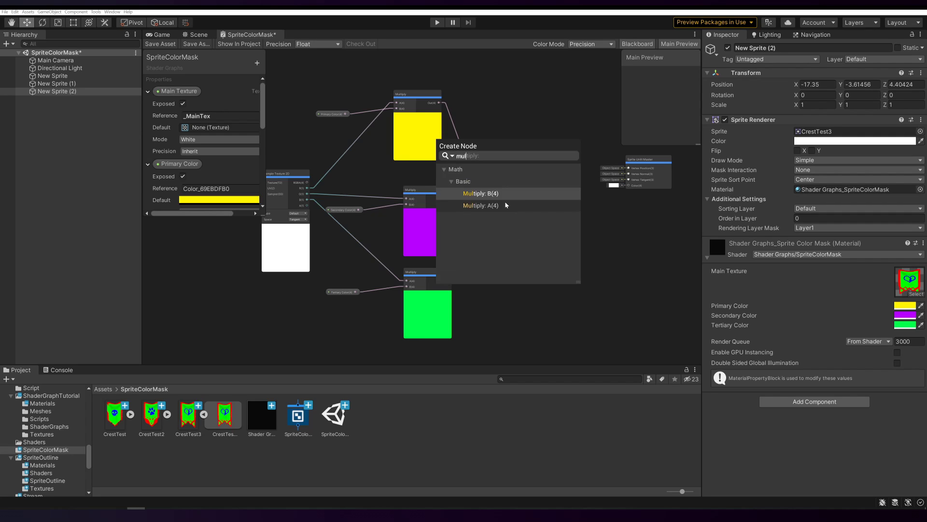
click(505, 205)
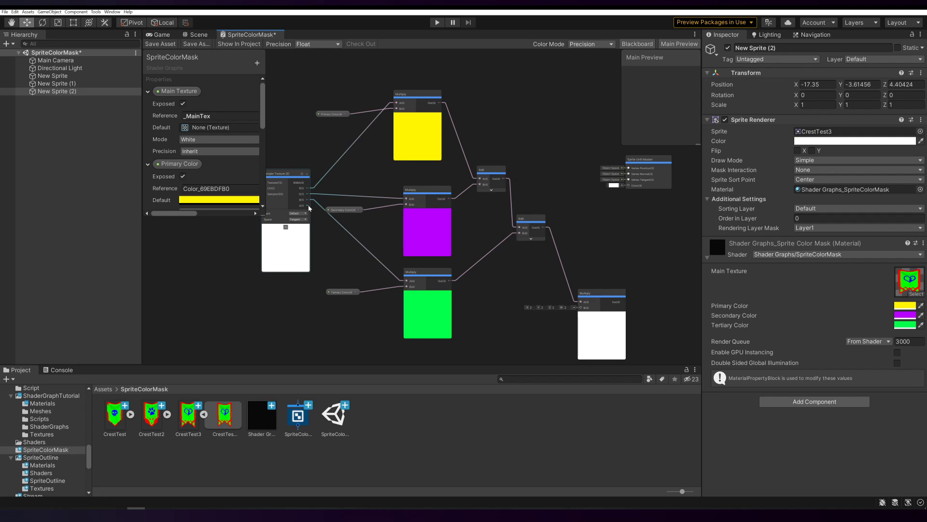
drag(308, 205, 629, 151)
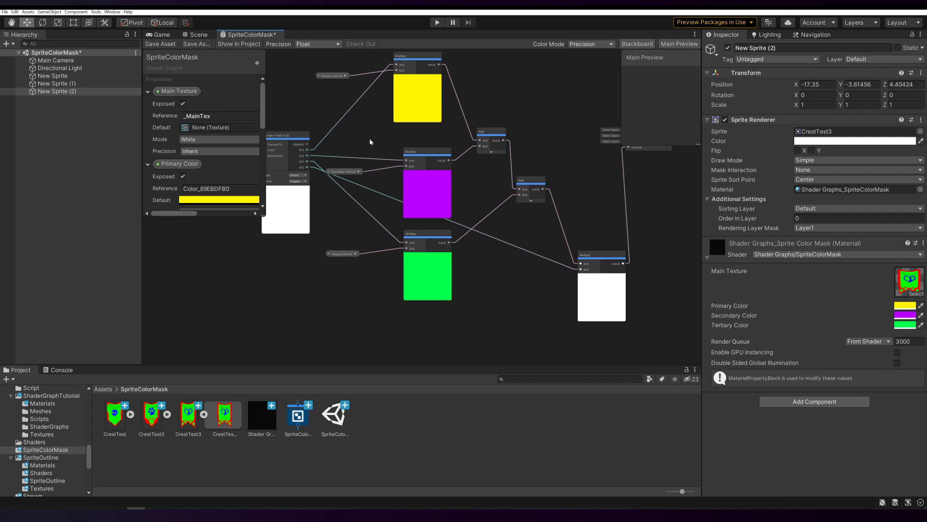
- Save the shader graph asset and show the crest sprites in the Scene view
click(162, 43)
click(195, 35)
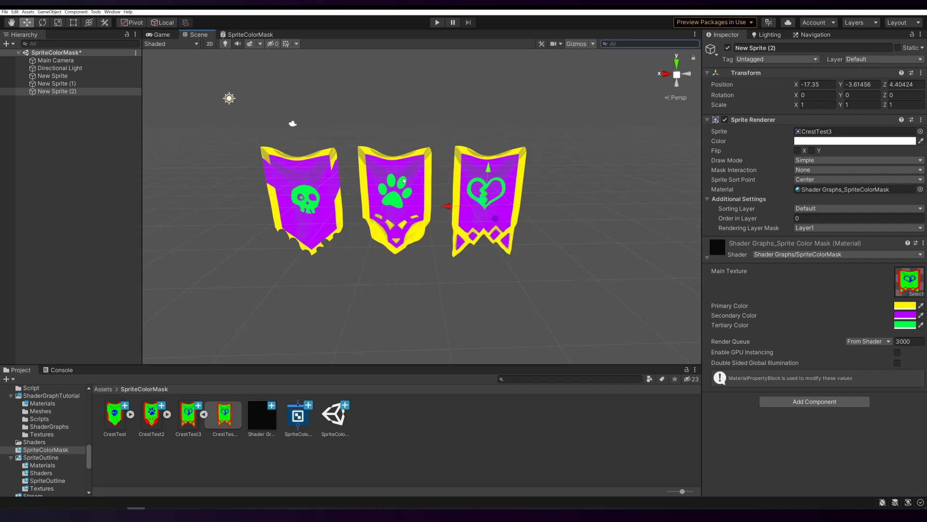
- Set the material's Primary Color to violet
click(904, 295)
drag(844, 269, 530, 96)
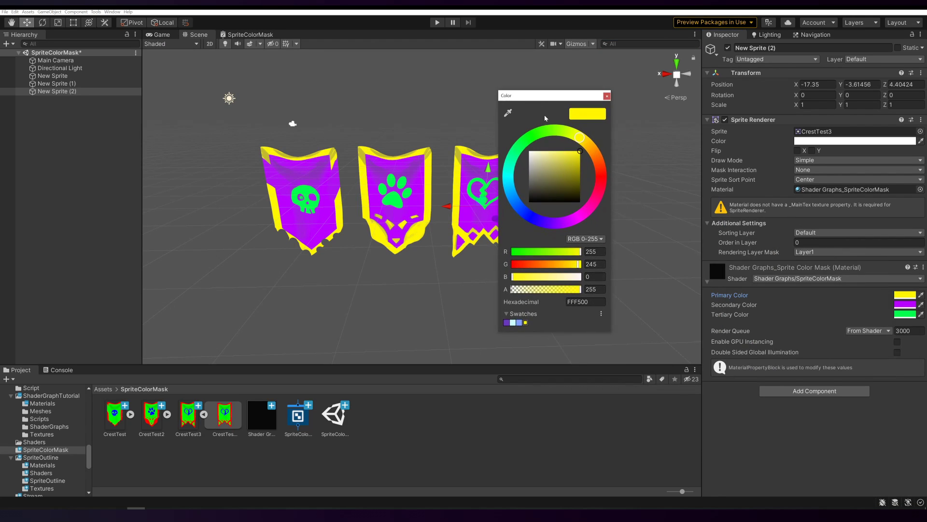
drag(577, 141, 556, 220)
- Set the material's Tertiary Color to black, hex 000000
click(906, 314)
mouse_move(572, 167)
mouse_down()
mouse_move(574, 201)
mouse_move(580, 154)
mouse_move(509, 184)
mouse_move(587, 138)
mouse_move(598, 186)
mouse_move(584, 212)
mouse_move(556, 185)
mouse_move(555, 203)
mouse_up()
click(600, 170)
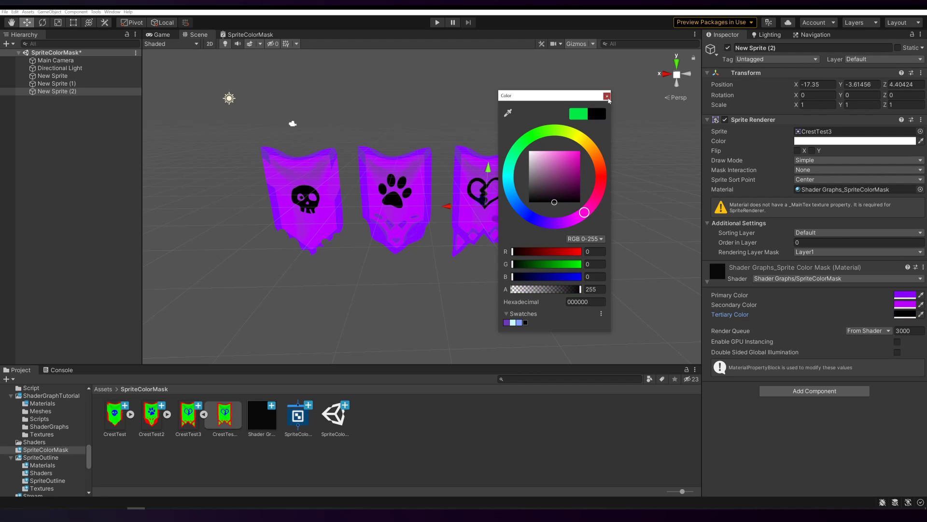
click(607, 97)
- Set the material's Secondary Color to a muted blue, hex 529ABF
click(905, 305)
click(863, 332)
drag(857, 271, 565, 149)
drag(621, 198, 542, 247)
click(589, 218)
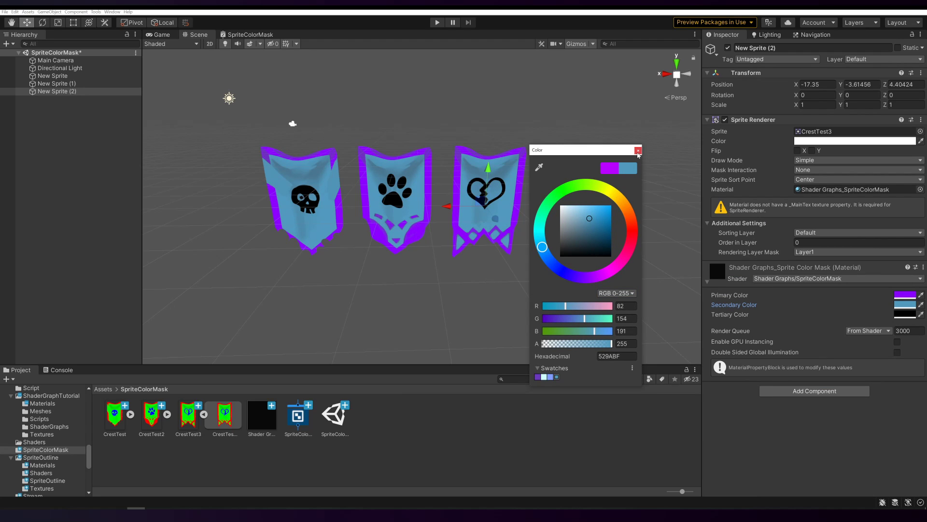
click(638, 151)
- Set the material's Primary Color to bright yellow and return to the SpriteColorMask graph
click(905, 295)
drag(859, 270, 587, 151)
mouse_move(628, 198)
mouse_down()
mouse_move(636, 207)
mouse_move(621, 192)
mouse_up()
click(648, 151)
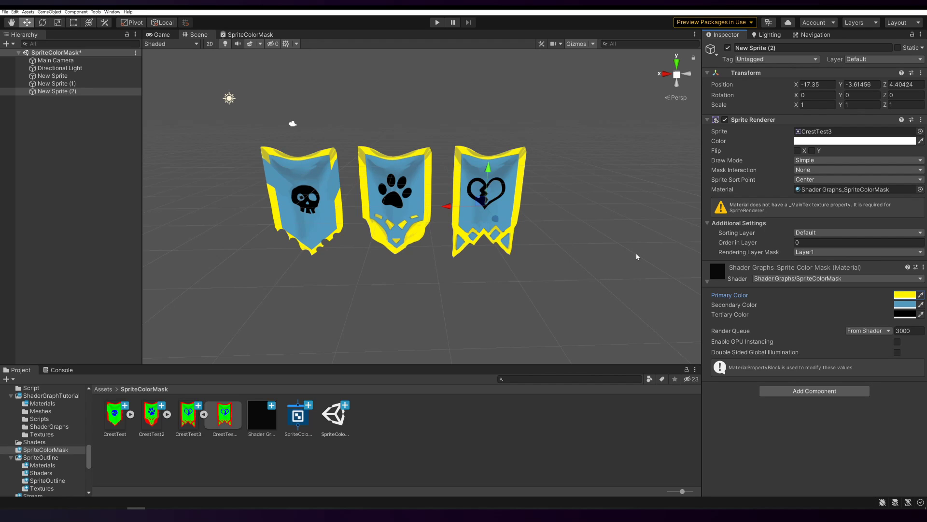
click(250, 34)
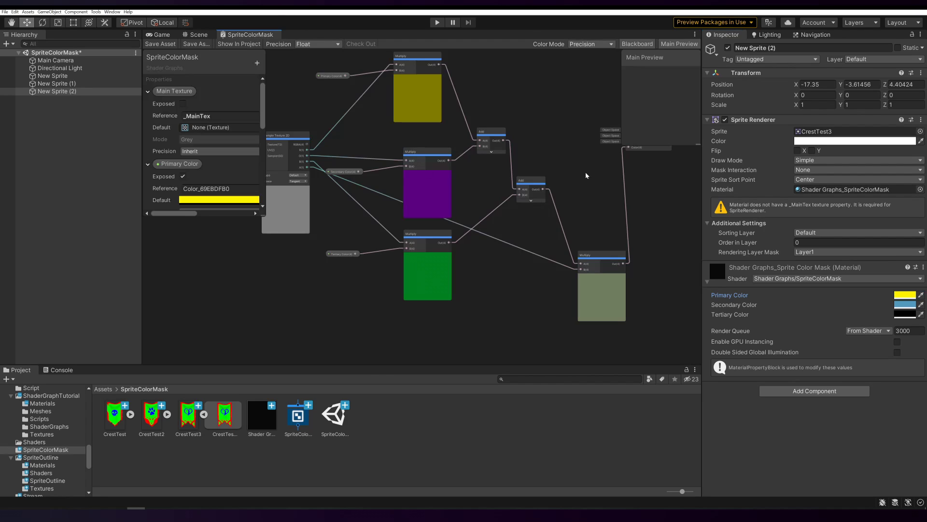